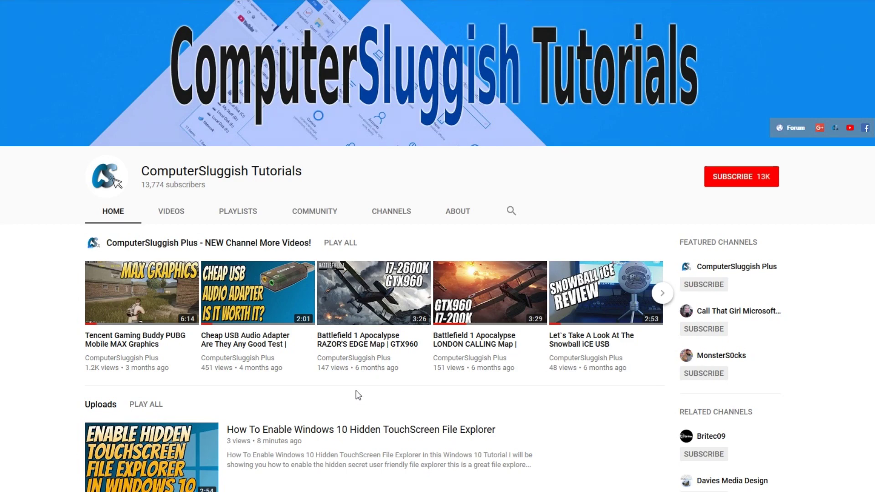
Subscribe to the ComputerSluggish Tutorials channel and enable the bell for all new videos
{"action": "left_click", "coordinate": [730, 181]}
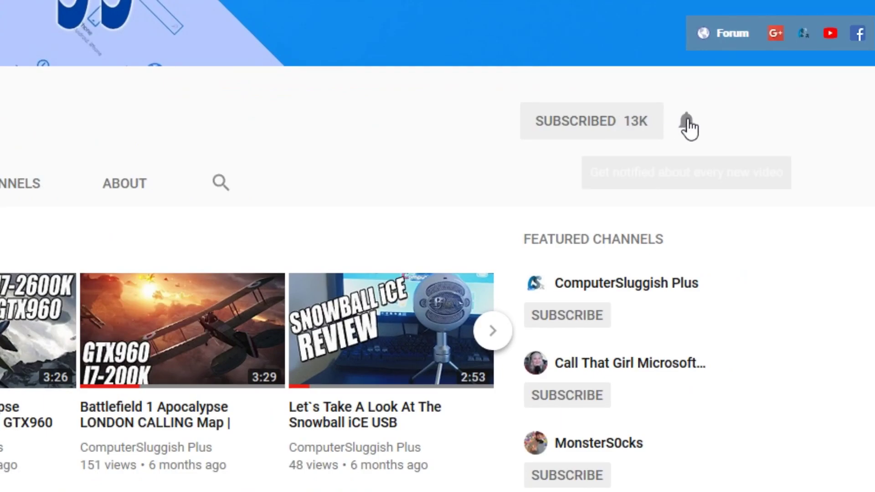
{"action": "left_click", "coordinate": [687, 126]}
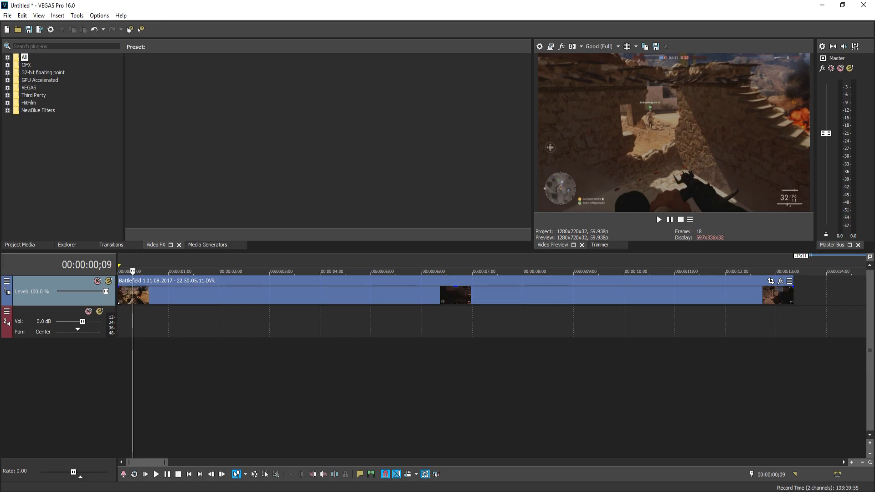
{"action": "left_click", "coordinate": [123, 322]}
{"action": "scroll", "coordinate": [124, 321], "scroll_direction": "up", "scroll_amount": 5}
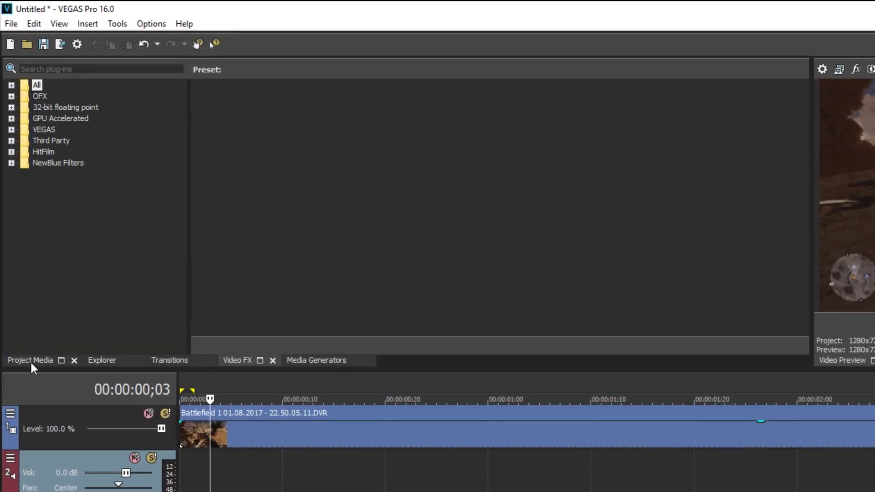
Show the Battlefield 1 clip in Project Media and zoom the timeline out over the whole clip
{"action": "left_click", "coordinate": [19, 244]}
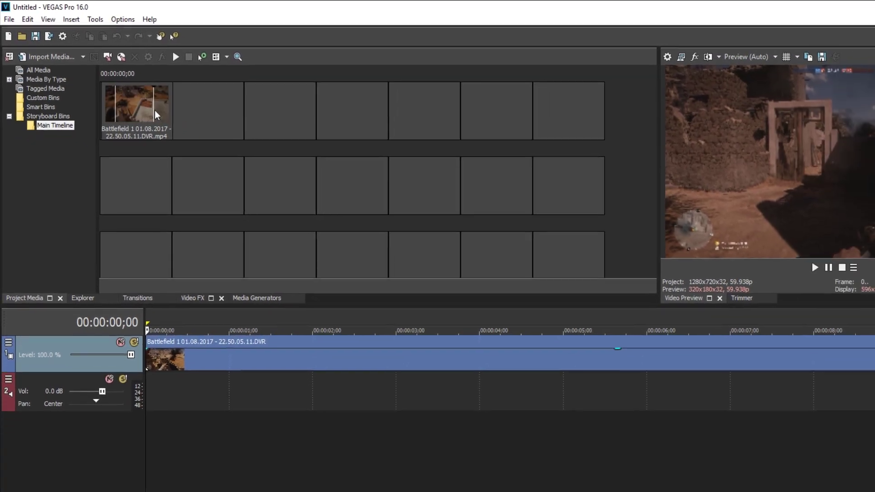
{"action": "scroll", "coordinate": [651, 353], "scroll_direction": "down", "scroll_amount": 5}
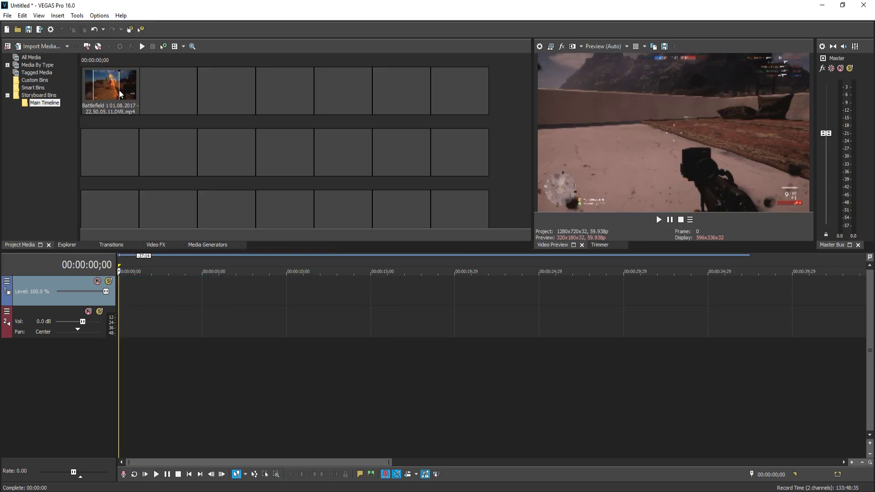
Place the trimmed ten-second Battlefield 1 section onto the video track
{"action": "left_click_drag", "start_coordinate": [123, 94], "coordinate": [335, 240]}
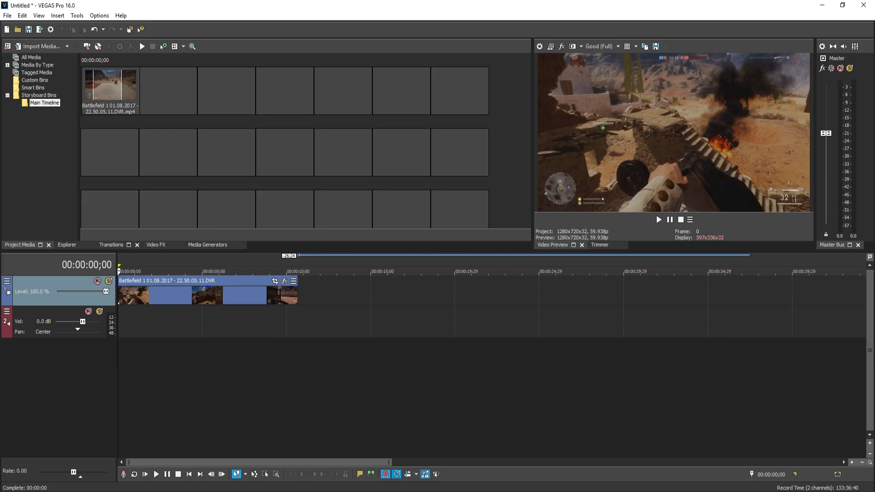
Drag the Bézier Masking Circle preset from Video FX onto the Battlefield 1 event
{"action": "left_click", "coordinate": [155, 245]}
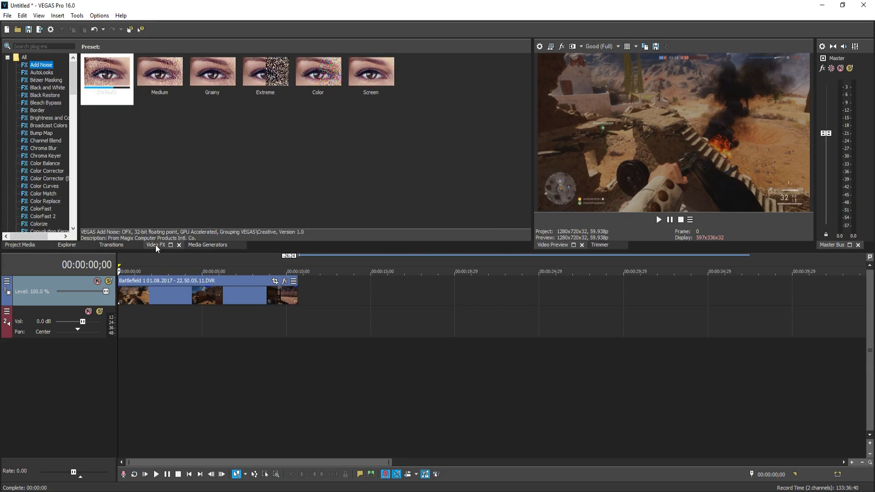
{"action": "left_click", "coordinate": [52, 79]}
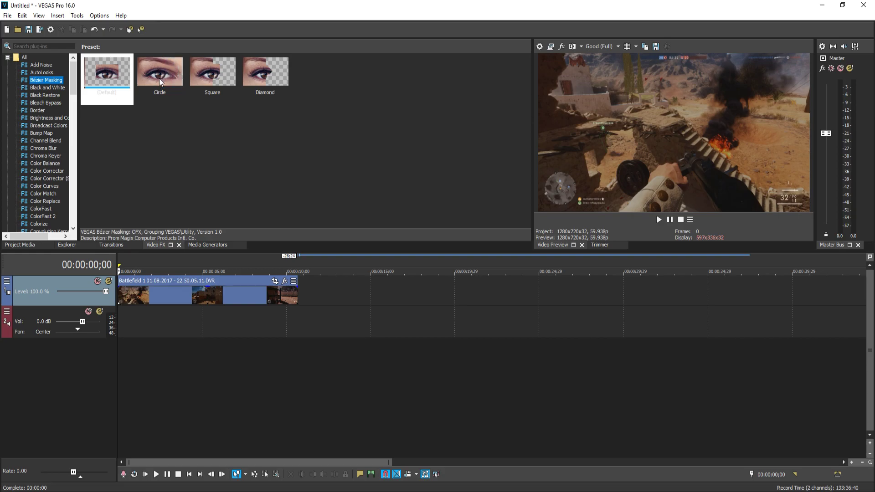
{"action": "left_click_drag", "start_coordinate": [159, 73], "coordinate": [189, 294]}
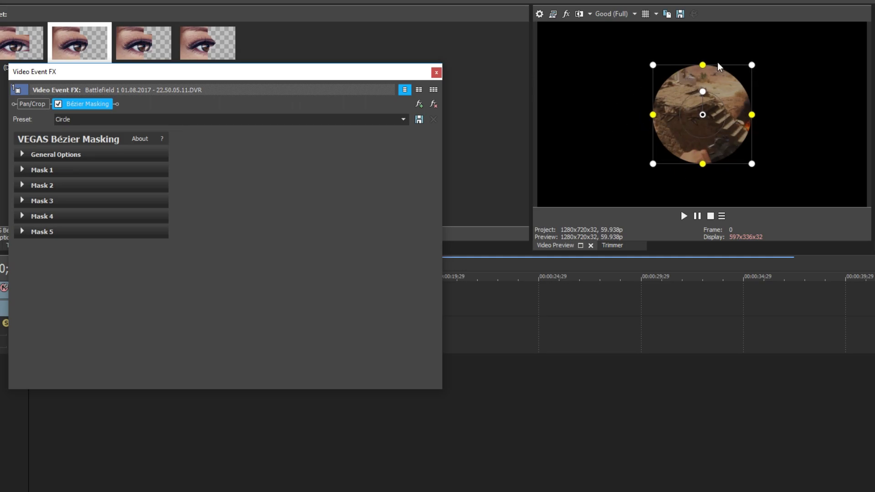
Drag the circular mask leftward in the Video Preview window
{"action": "left_click_drag", "start_coordinate": [728, 94], "coordinate": [637, 94]}
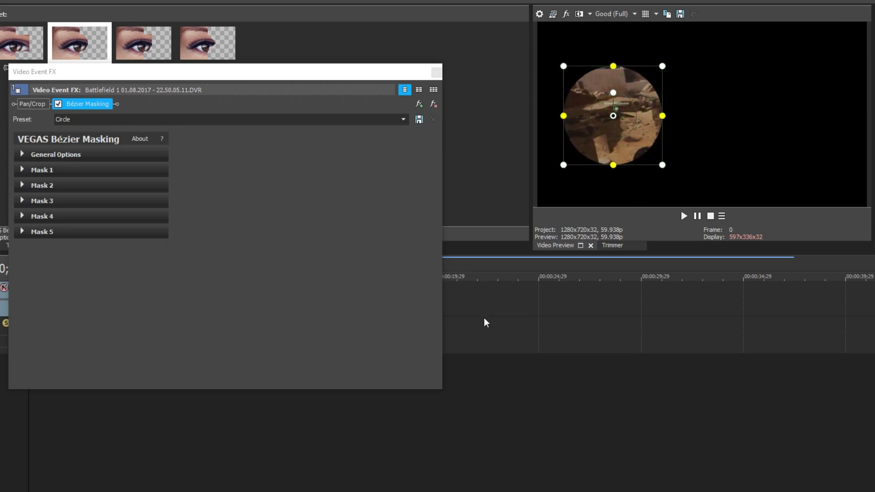
In General Options, adjust the Blend slider and test Invert and Mask FX, leaving both off
{"action": "left_click", "coordinate": [22, 154]}
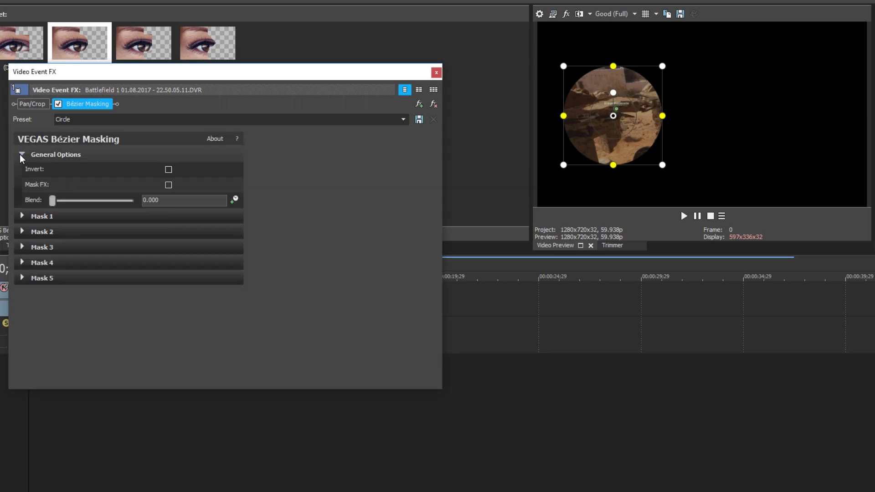
{"action": "mouse_move", "coordinate": [53, 199]}
{"action": "left_mouse_down"}
{"action": "mouse_move", "coordinate": [149, 205]}
{"action": "mouse_move", "coordinate": [101, 214]}
{"action": "mouse_move", "coordinate": [132, 215]}
{"action": "mouse_move", "coordinate": [110, 221]}
{"action": "mouse_move", "coordinate": [44, 210]}
{"action": "left_mouse_up"}
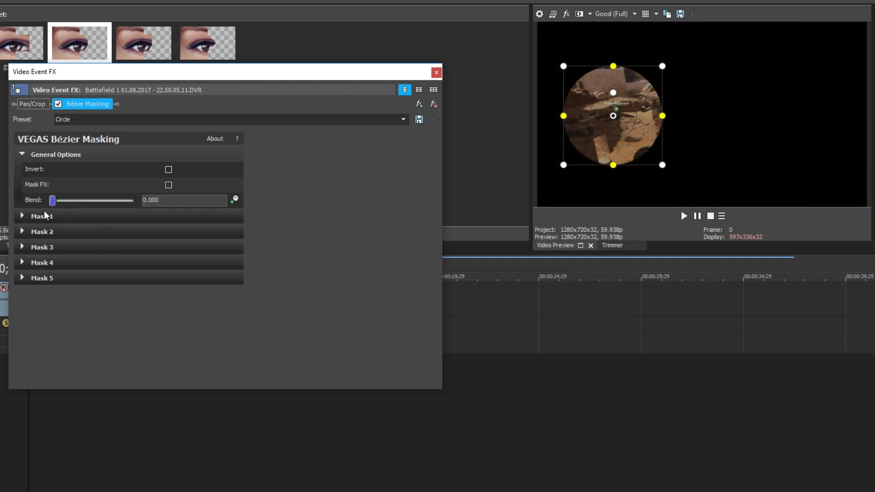
{"action": "left_click", "coordinate": [169, 169]}
{"action": "left_click", "coordinate": [169, 169]}
{"action": "left_click", "coordinate": [168, 185]}
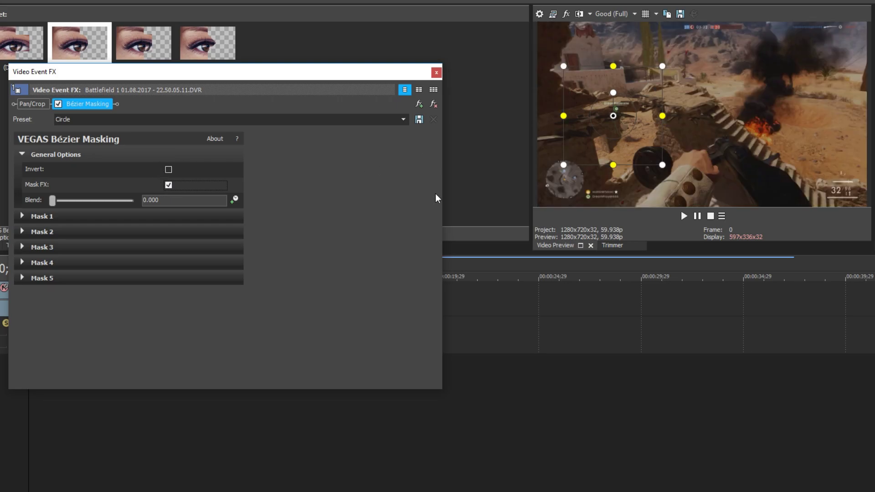
{"action": "left_click", "coordinate": [168, 186]}
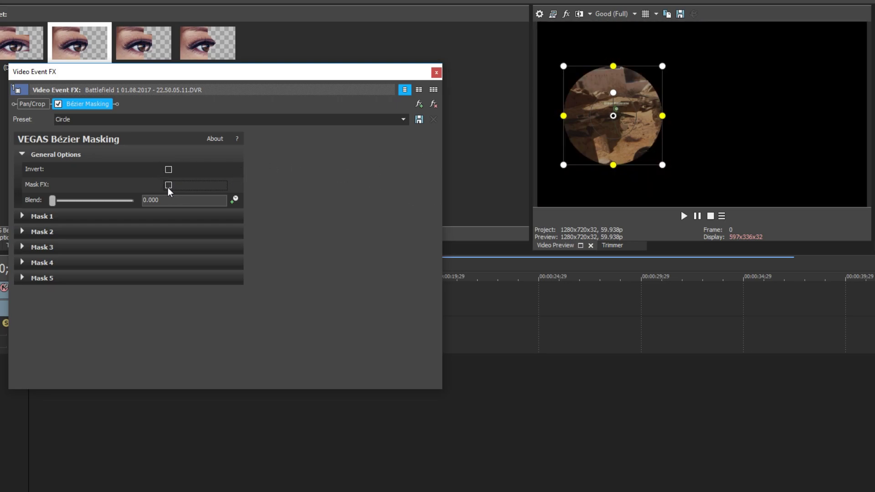
Scale the Mask 1 oval up to width 0.354 and height 0.604
{"action": "left_click", "coordinate": [22, 216]}
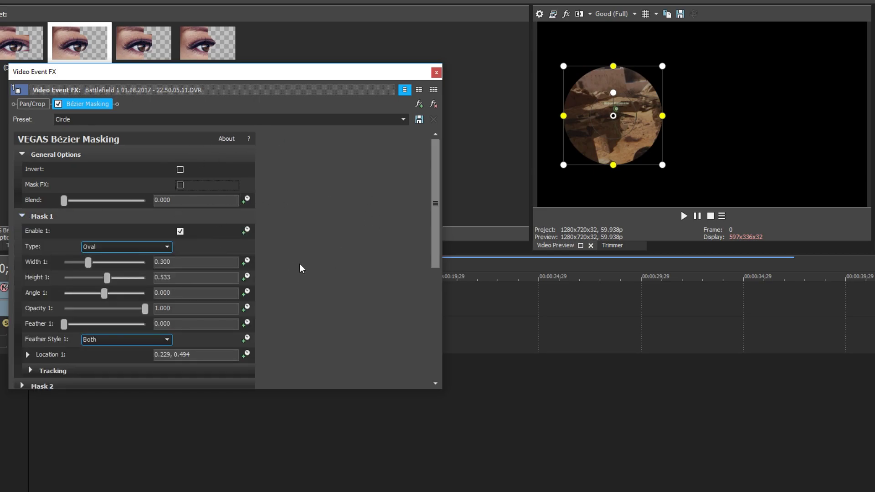
{"action": "scroll", "coordinate": [321, 246], "scroll_direction": "down", "scroll_amount": 1}
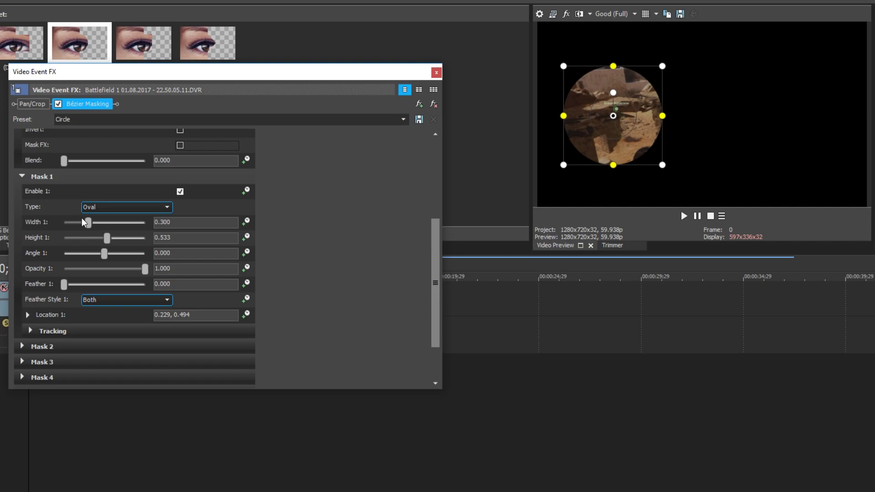
{"action": "mouse_move", "coordinate": [88, 222]}
{"action": "left_mouse_down"}
{"action": "mouse_move", "coordinate": [102, 222]}
{"action": "mouse_move", "coordinate": [89, 223]}
{"action": "left_mouse_up"}
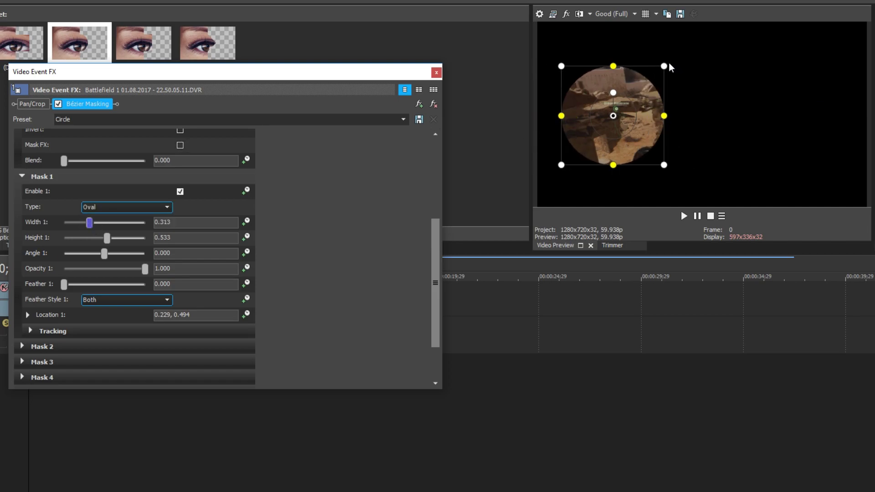
{"action": "left_click_drag", "start_coordinate": [664, 66], "coordinate": [693, 94]}
{"action": "scroll", "coordinate": [59, 321], "scroll_direction": "down", "scroll_amount": 1}
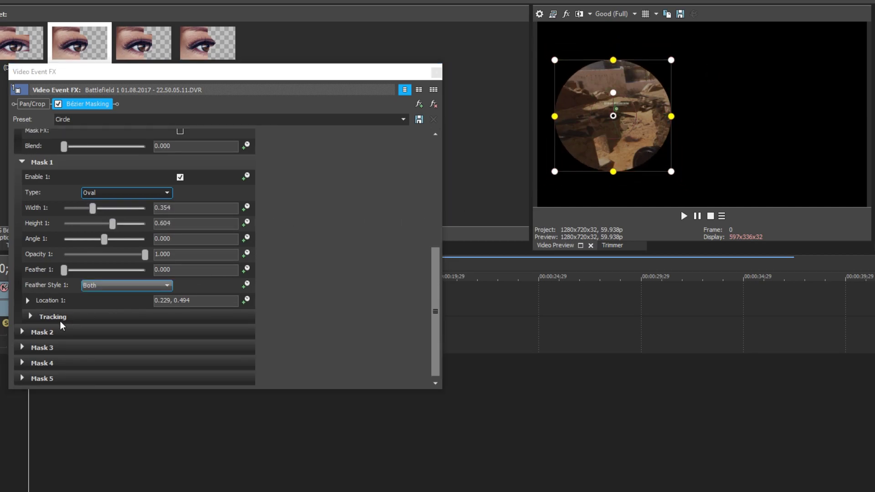
Start motion tracking for Mask 1 and move the Video Event FX window aside
{"action": "left_click", "coordinate": [29, 316]}
{"action": "scroll", "coordinate": [91, 315], "scroll_direction": "down", "scroll_amount": 1}
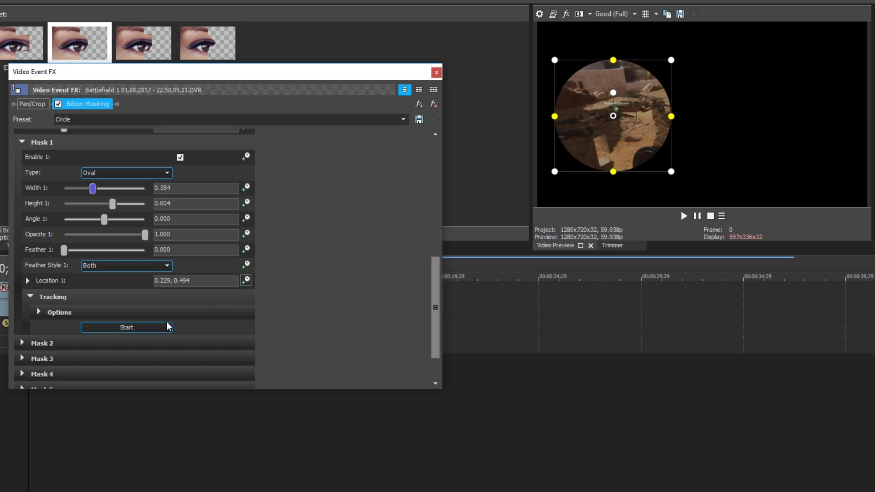
{"action": "left_click", "coordinate": [149, 327]}
{"action": "left_click_drag", "start_coordinate": [294, 68], "coordinate": [481, 157]}
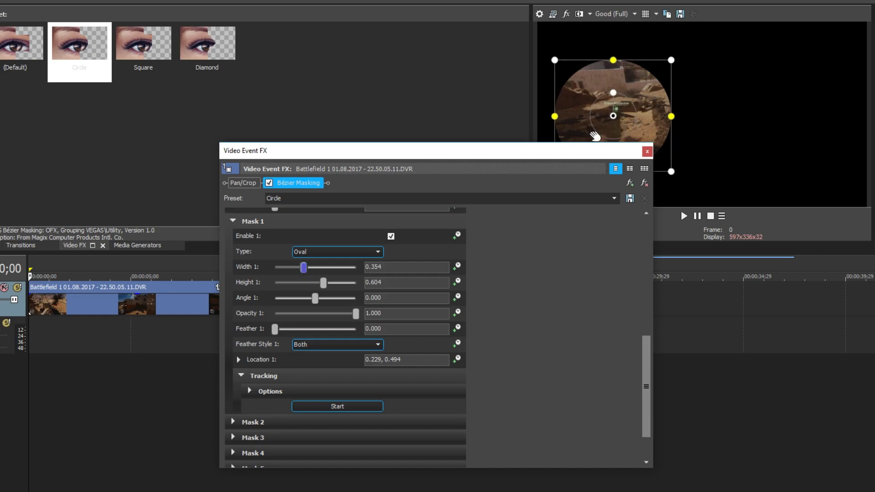
{"action": "left_click_drag", "start_coordinate": [552, 151], "coordinate": [410, 85]}
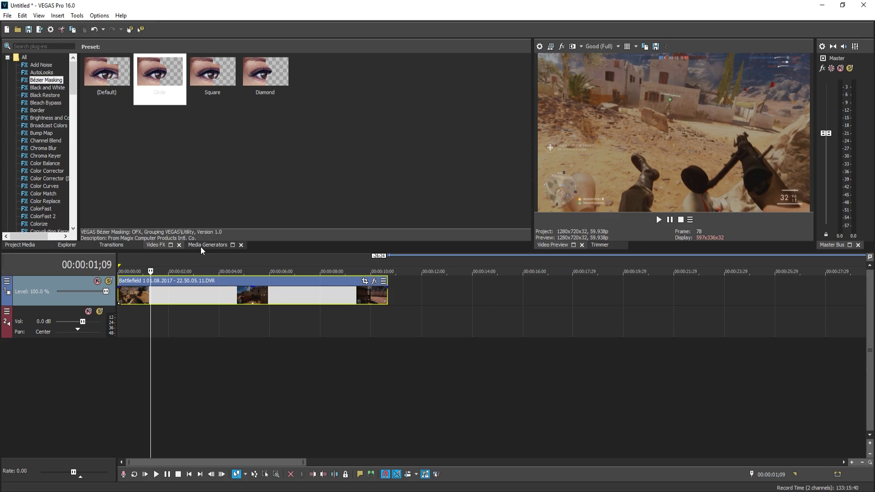
Add VEGAS Video Stabilization to the clip's Media FX chain from Tools > Video
{"action": "left_click", "coordinate": [77, 16]}
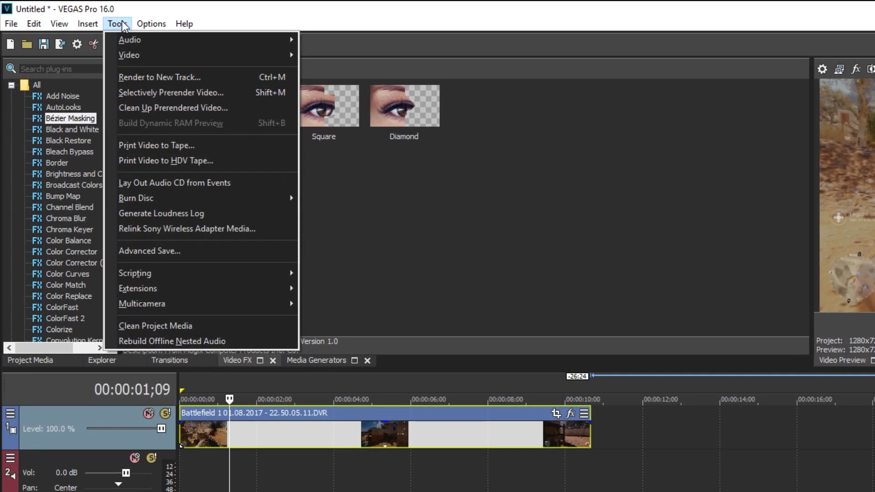
{"action": "mouse_move", "coordinate": [127, 55]}
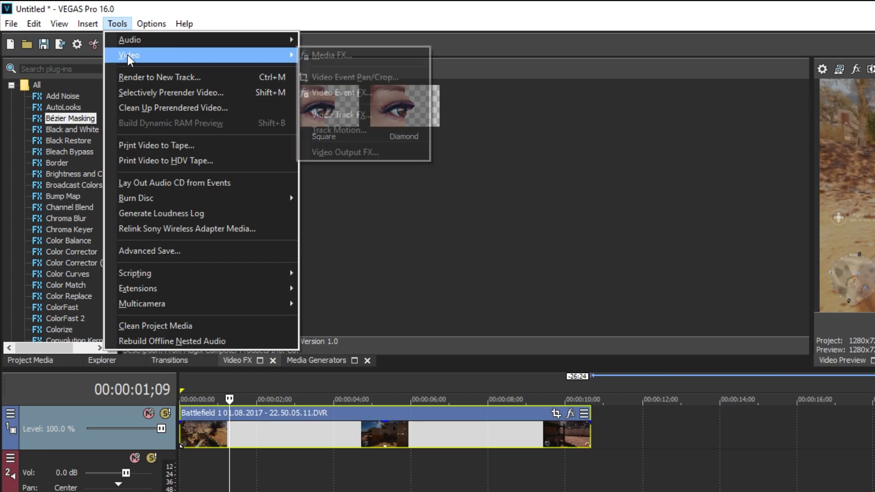
{"action": "left_click", "coordinate": [373, 56]}
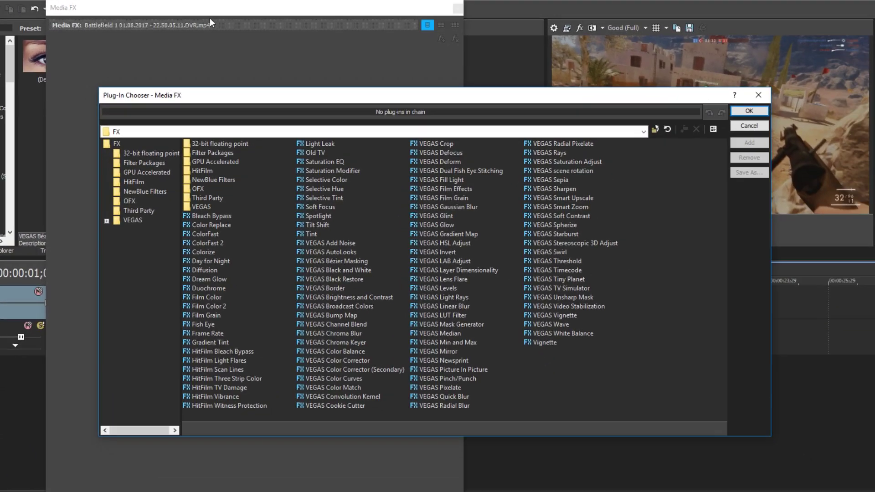
{"action": "left_click", "coordinate": [583, 307]}
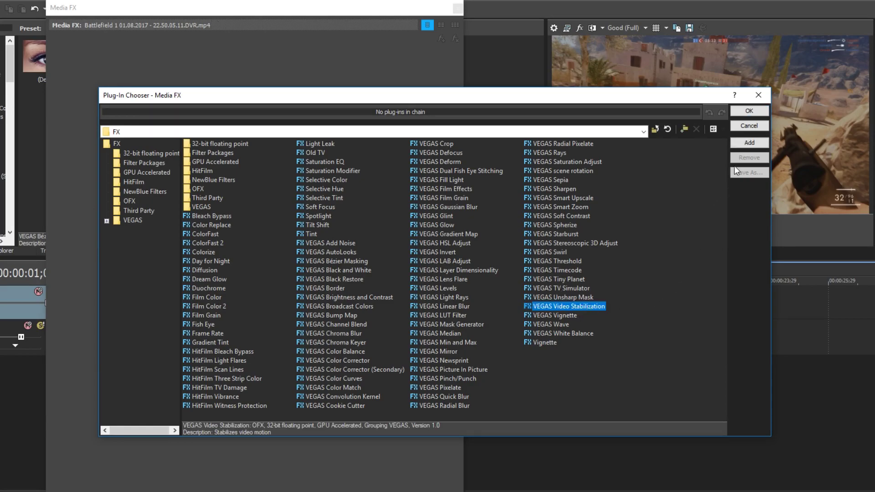
{"action": "left_click", "coordinate": [755, 143]}
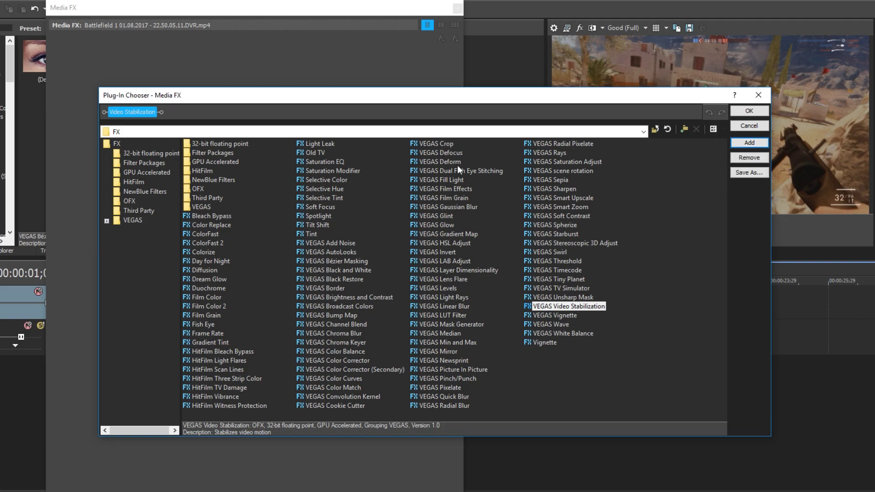
{"action": "left_click", "coordinate": [764, 113]}
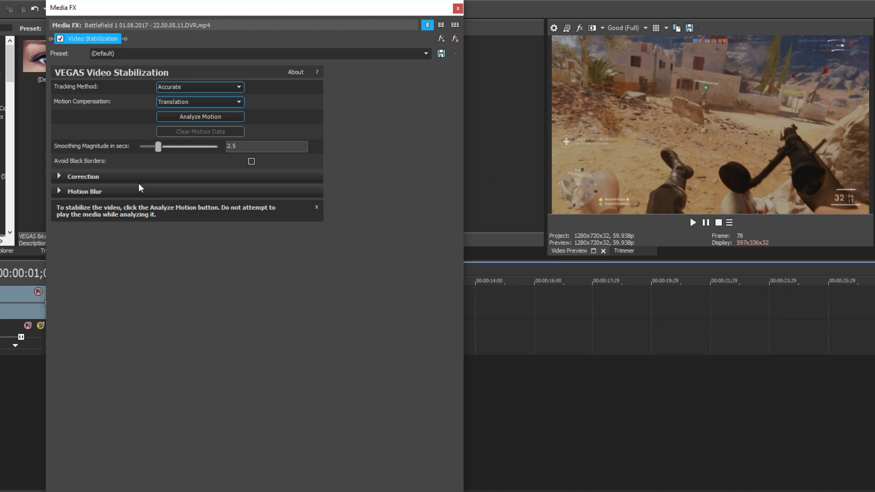
Expand the Correction and Motion Blur sections of VEGAS Video Stabilization
{"action": "left_click", "coordinate": [61, 176]}
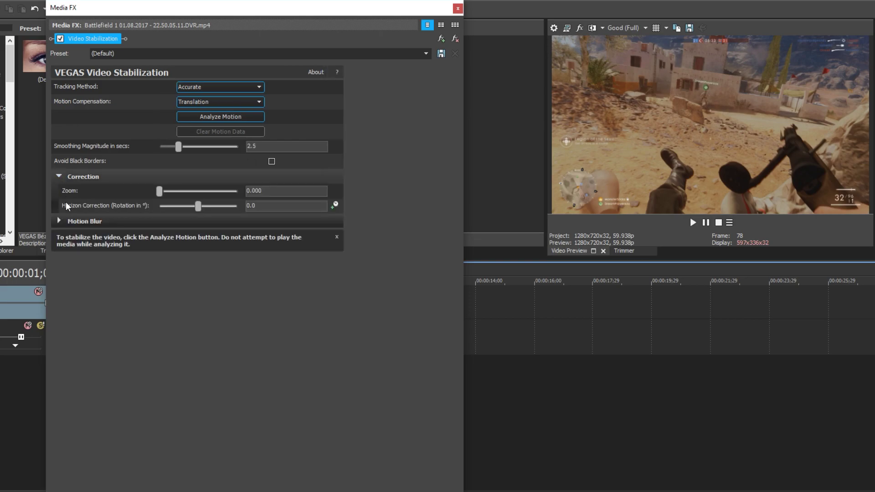
{"action": "left_click", "coordinate": [59, 220]}
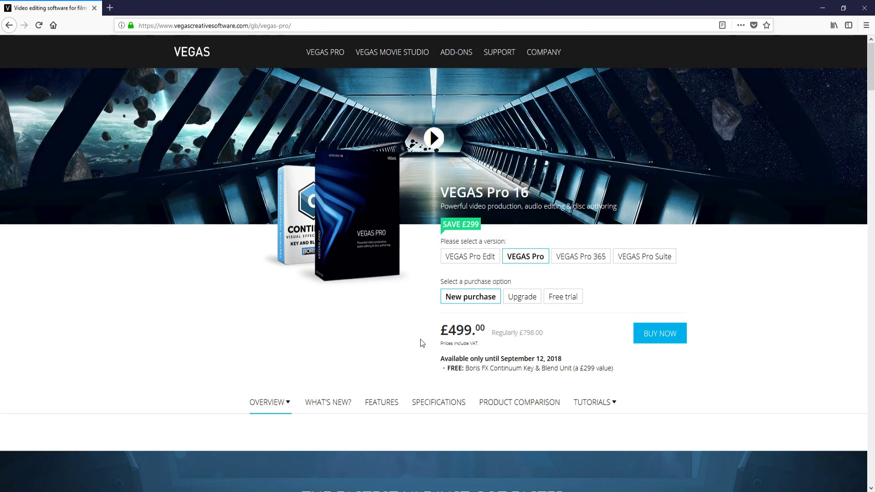
Select the Upgrade option to show VEGAS Pro 16 at £209.00, down from £798.00
{"action": "left_click", "coordinate": [535, 299]}
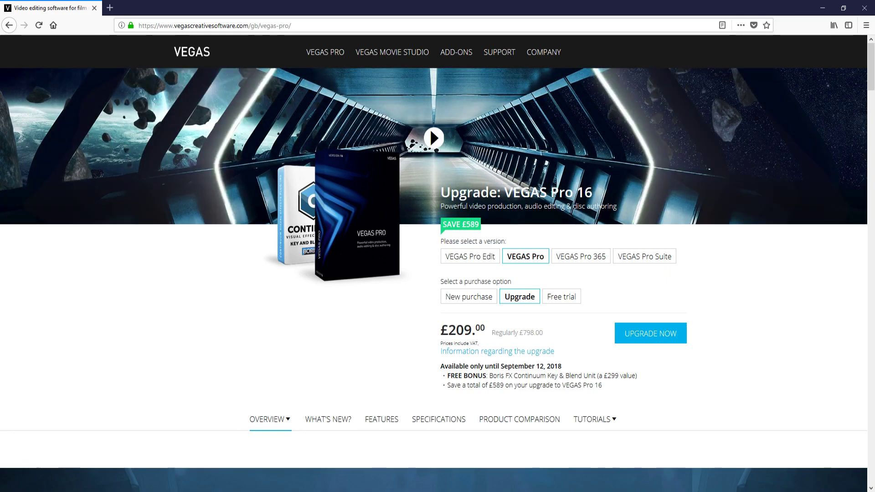
Choose the VEGAS Pro 16 Free trial option so the price shows Free with a download
{"action": "left_click", "coordinate": [573, 297]}
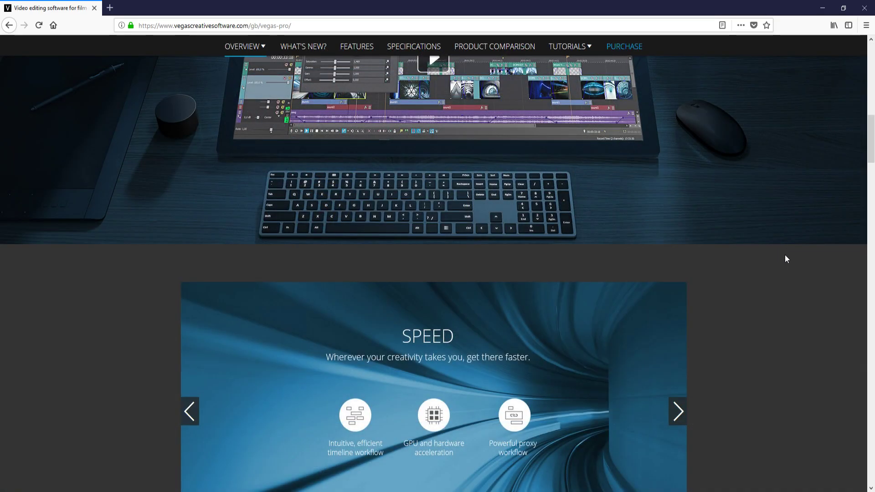
Scroll past features and reviews to the free Boris FX Continuum Key and Blend Unit (£299 value)
{"action": "scroll", "coordinate": [785, 258], "scroll_direction": "down", "scroll_amount": 10}
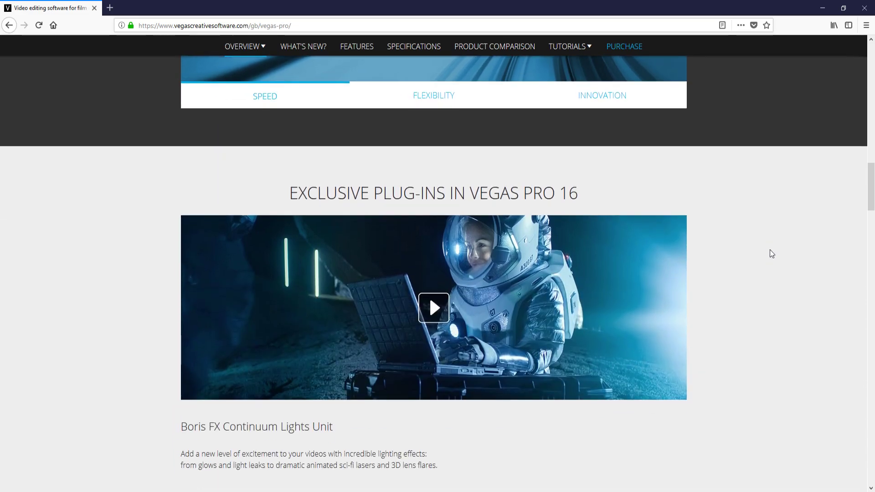
{"action": "scroll", "coordinate": [774, 259], "scroll_direction": "down", "scroll_amount": 5}
{"action": "scroll", "coordinate": [774, 260], "scroll_direction": "down", "scroll_amount": 8}
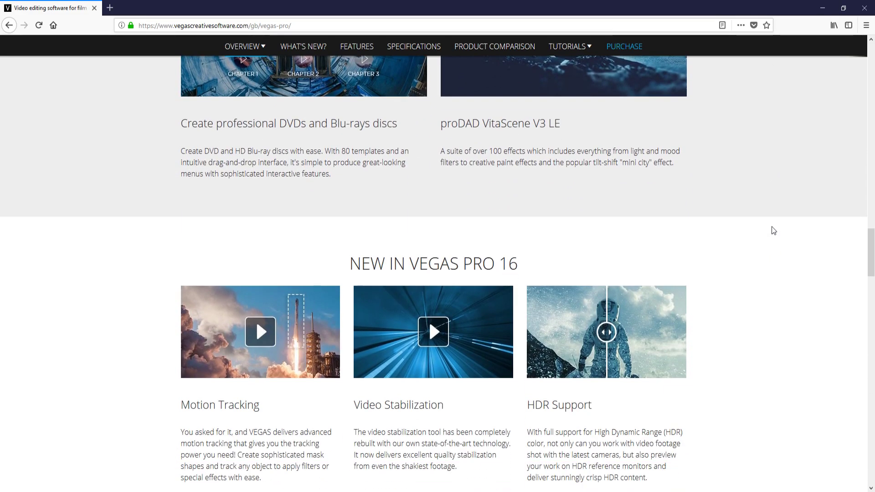
{"action": "scroll", "coordinate": [773, 231], "scroll_direction": "down", "scroll_amount": 2}
{"action": "scroll", "coordinate": [774, 231], "scroll_direction": "down", "scroll_amount": 2}
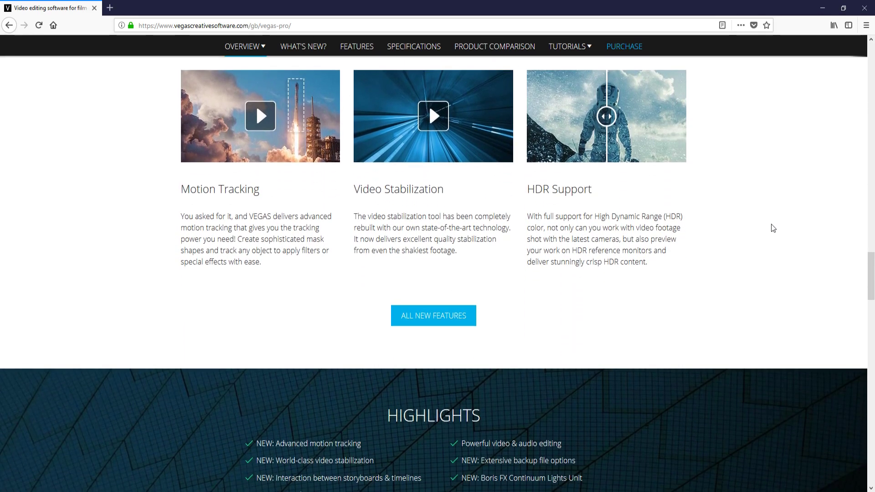
{"action": "scroll", "coordinate": [773, 228], "scroll_direction": "down", "scroll_amount": 2}
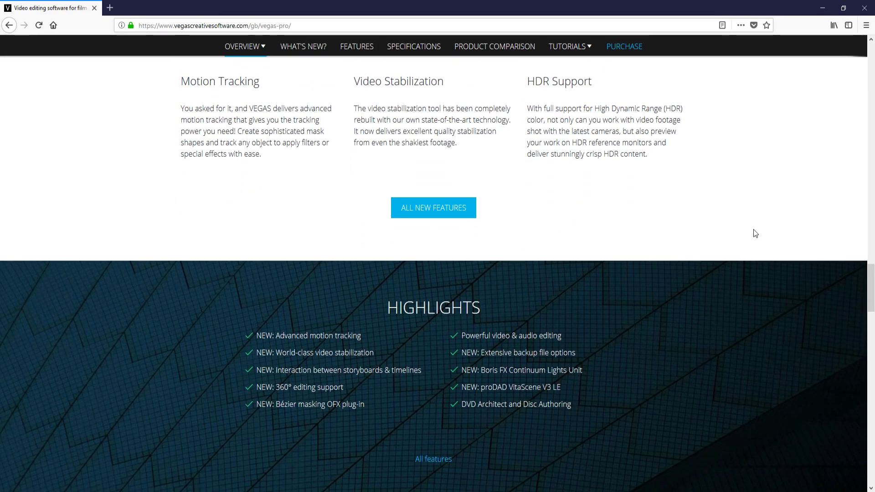
{"action": "scroll", "coordinate": [754, 235], "scroll_direction": "down", "scroll_amount": 1}
{"action": "scroll", "coordinate": [757, 243], "scroll_direction": "down", "scroll_amount": 12}
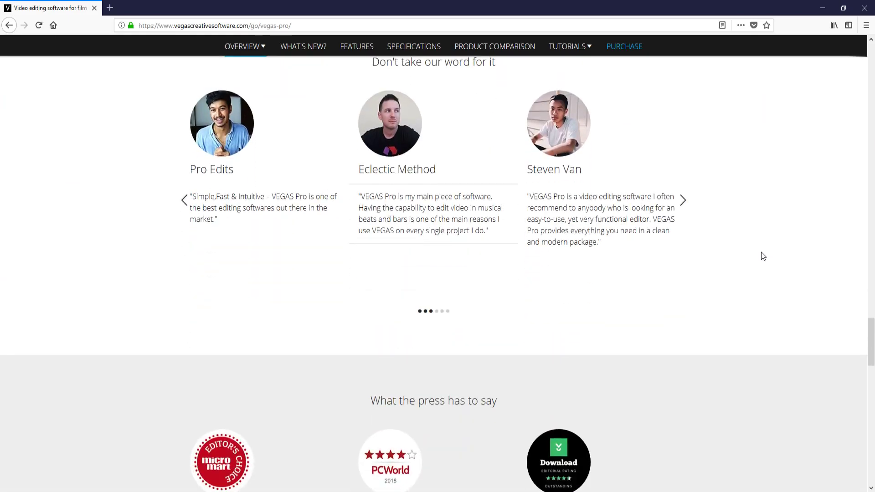
{"action": "scroll", "coordinate": [764, 258], "scroll_direction": "down", "scroll_amount": 3}
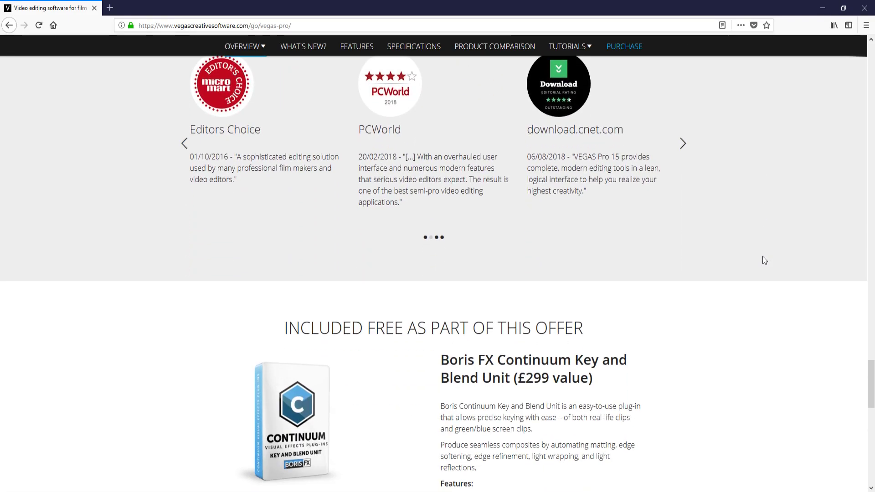